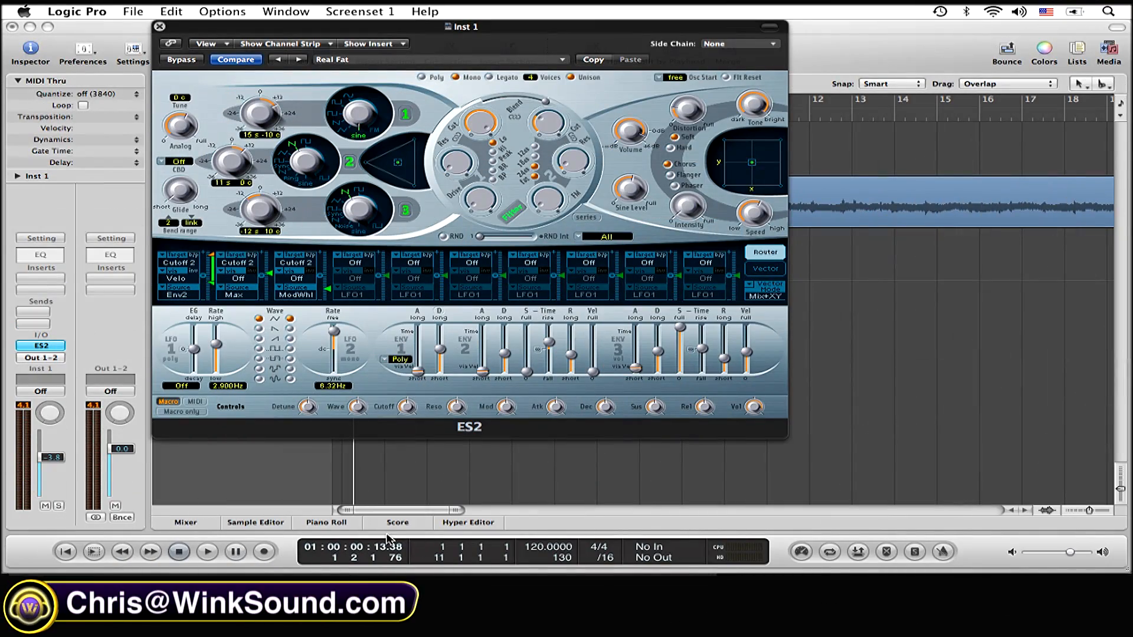
Review the track's instrument plug-in list and keep the current ES2 instrument
click(39, 345)
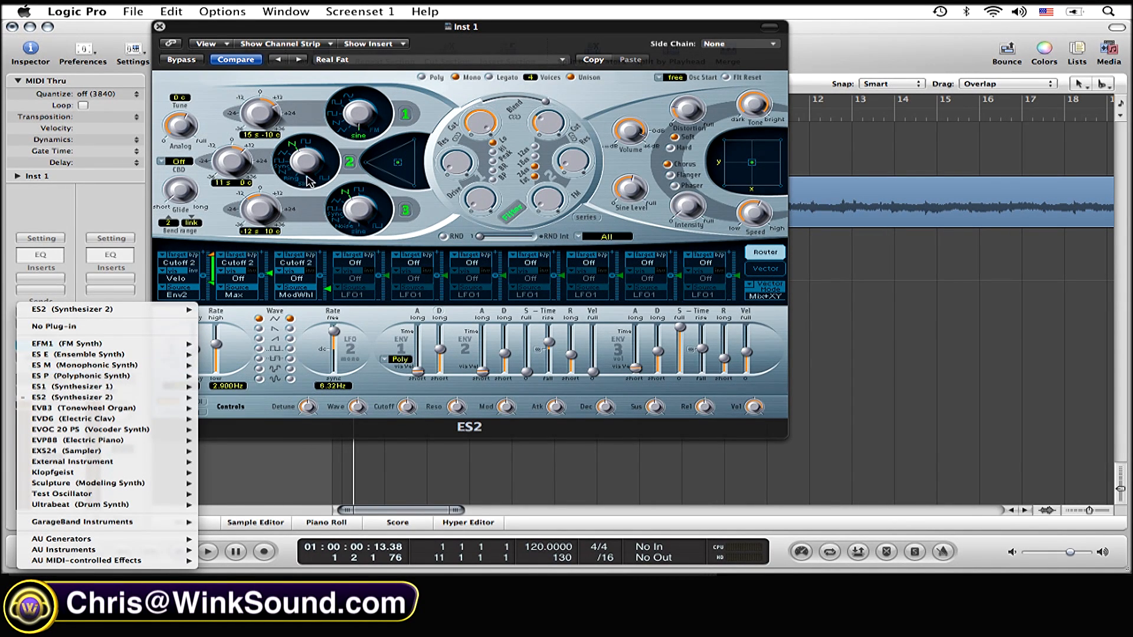
click(475, 30)
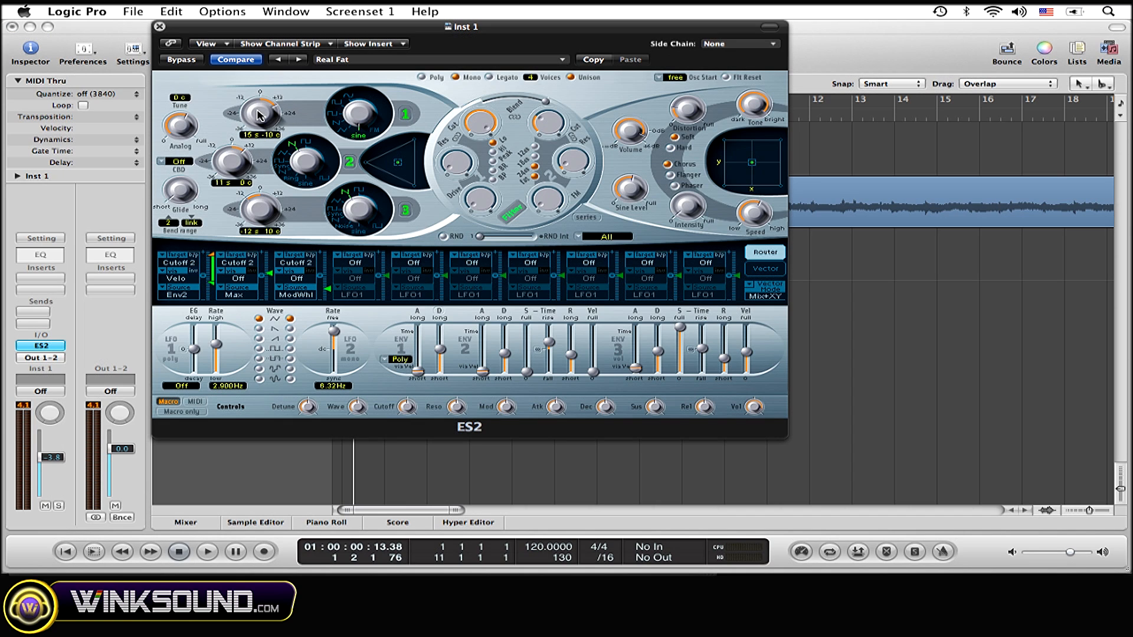
Tune ES2 oscillator 1 down to -24 semitones and bring oscillator 2's tuning to 0
drag(257, 114, 257, 124)
drag(250, 167, 257, 193)
drag(260, 117, 259, 115)
drag(237, 159, 240, 177)
Reveal the modulation sources for the ES2's first Cutoff 2 route, currently Env2
click(173, 295)
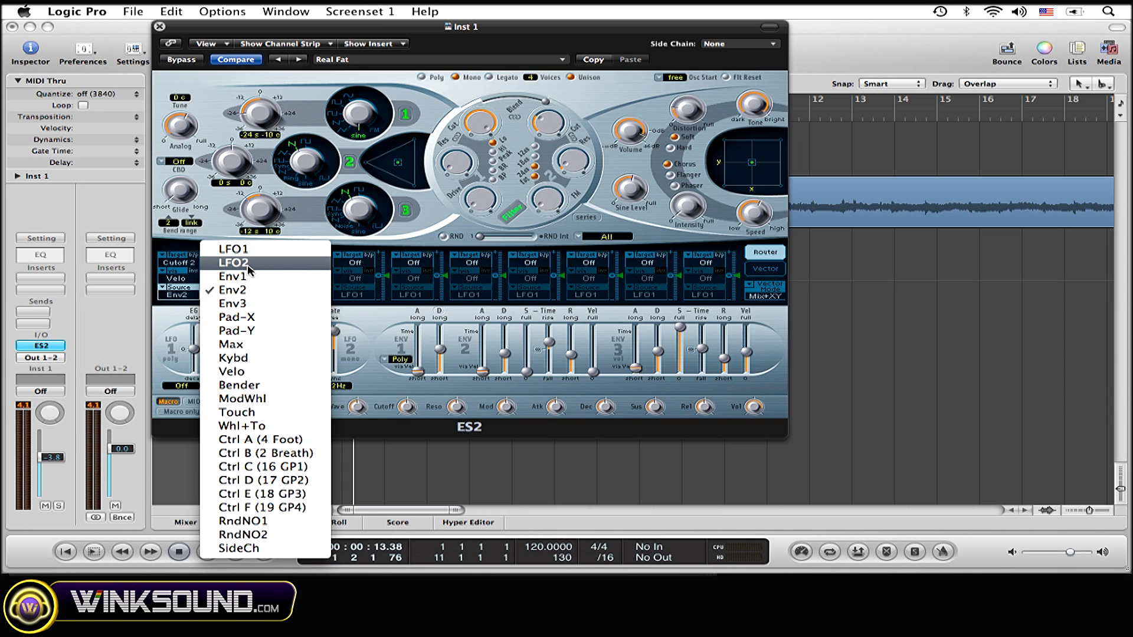
Choose LFO2 as the source driving Cutoff 2 in the first router slot
click(248, 263)
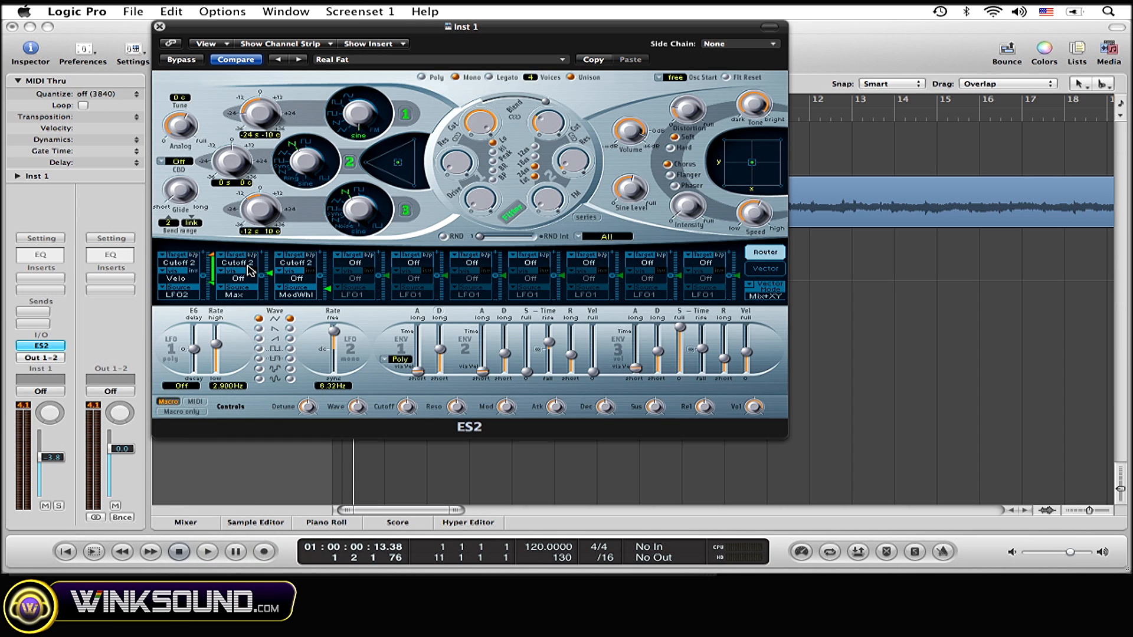